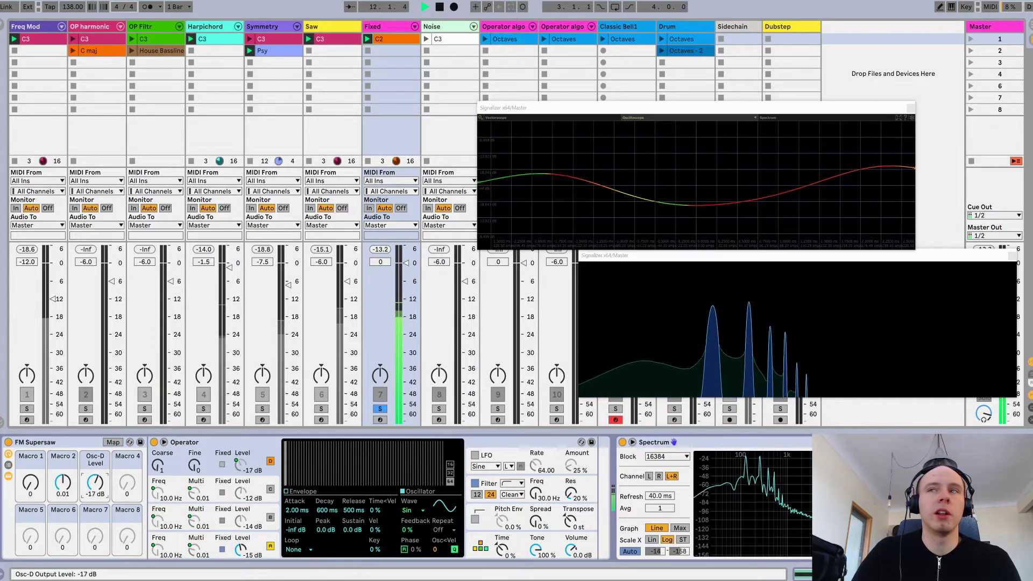
# Step: On the playing Fixed track, set the Osc-D level to -10 dB, raise Macro 1 to 121, and stop playback
pyautogui.scroll(1, 95, 483)
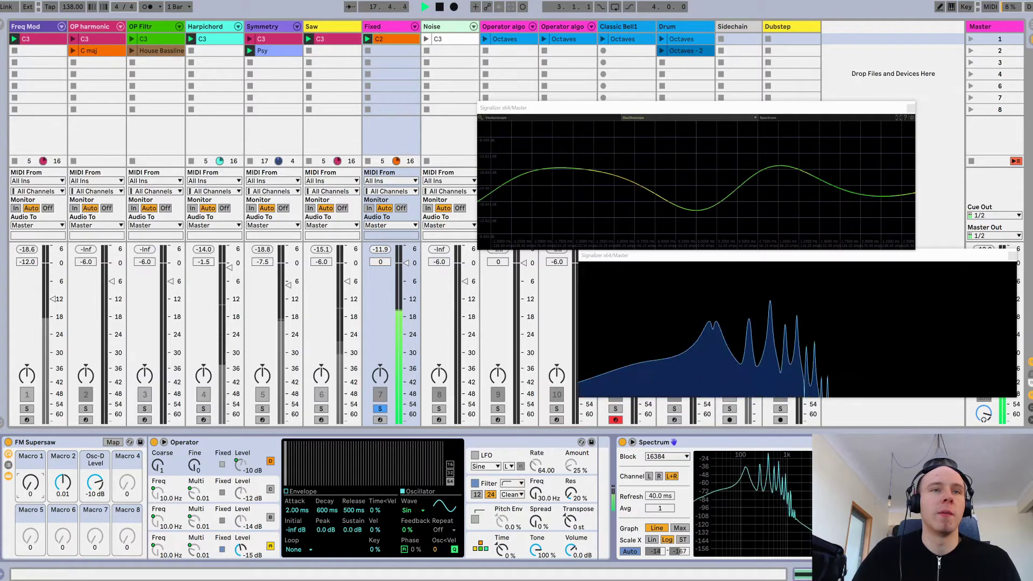
pyautogui.moveTo(30, 483); pyautogui.dragTo(30, 408)
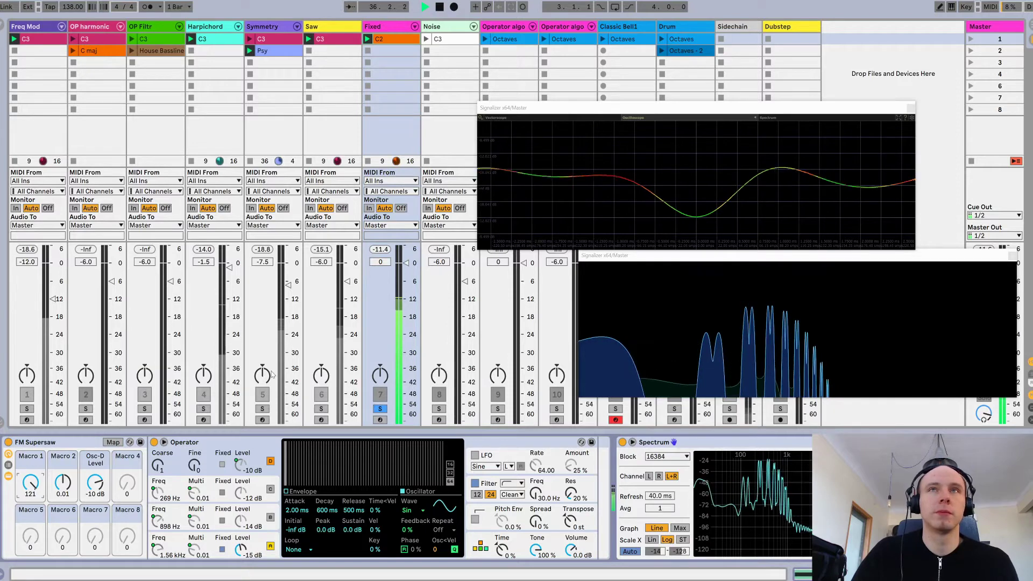
pyautogui.press('space')
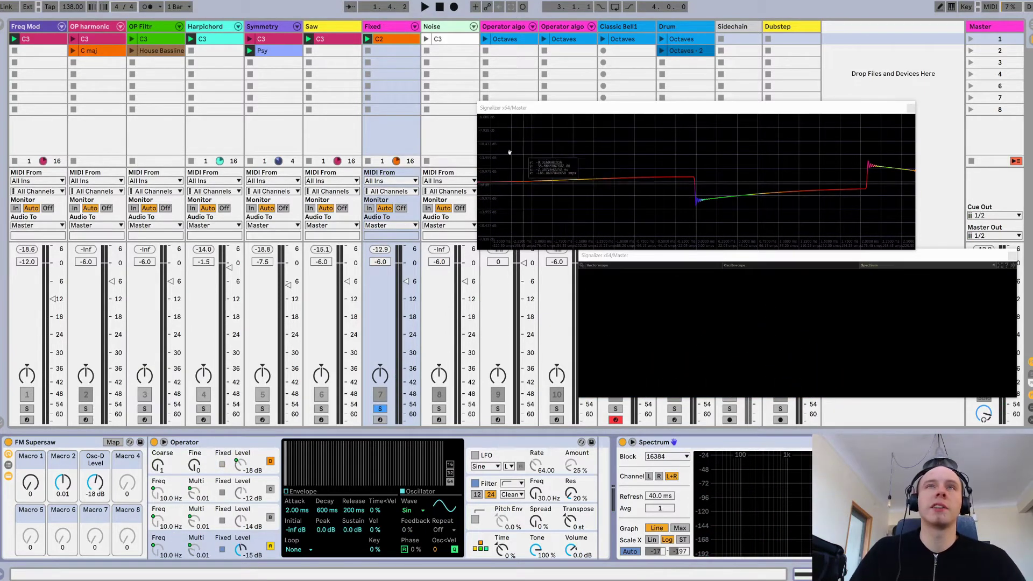
# Step: Play the Fixed track's C2 clip, change the selected Operator oscillator's waveform to Saw D, and set the Osc-D level to -20 dB
pyautogui.click(367, 40)
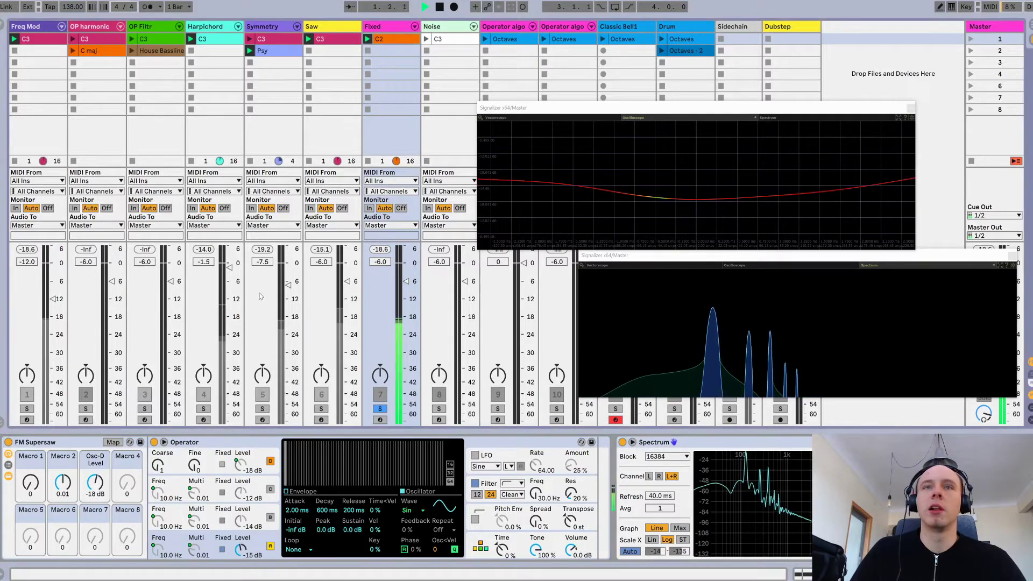
pyautogui.click(423, 511)
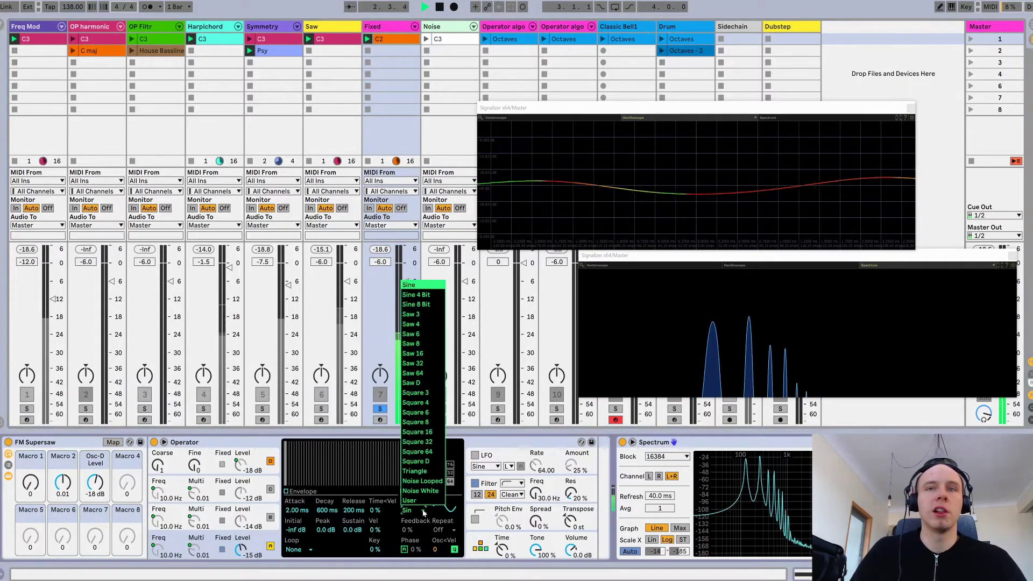
pyautogui.click(421, 383)
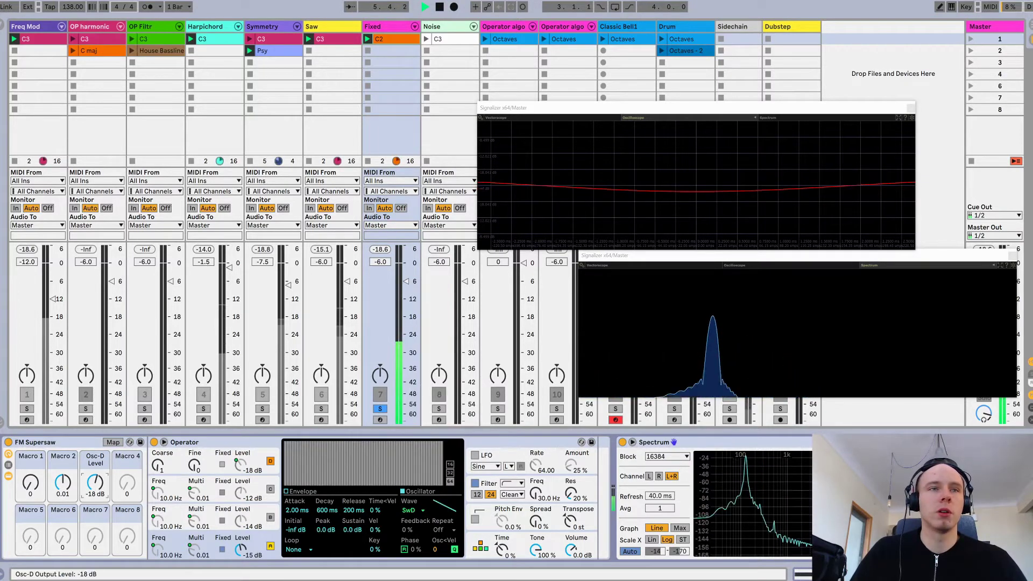
pyautogui.moveTo(241, 466); pyautogui.dragTo(240, 465)
pyautogui.moveTo(93, 487); pyautogui.dragTo(92, 491)
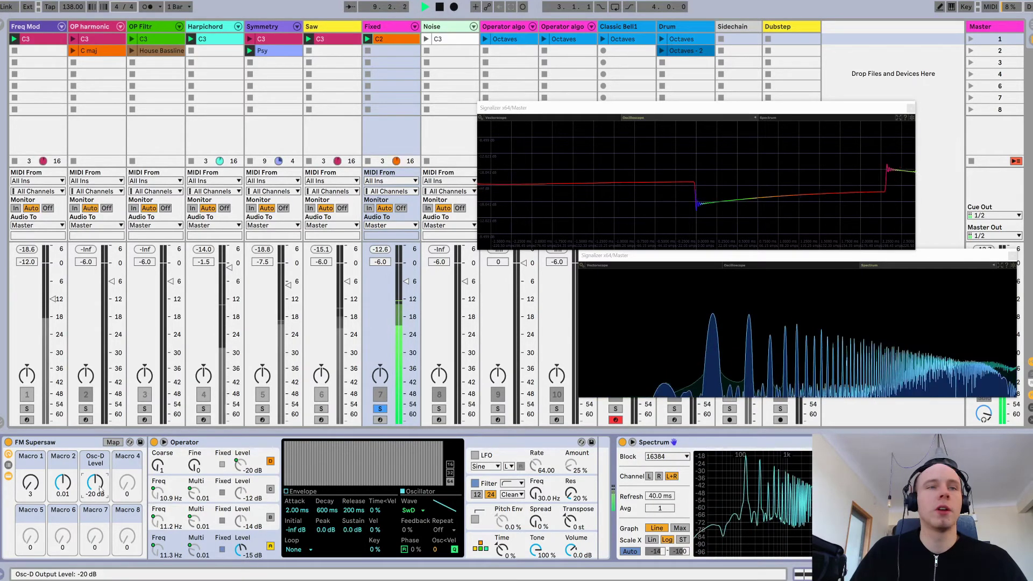
# Step: Turn on Operator's oscillators C and B, and set Macro 1 to about 55 and the Osc-D level to -17 dB
pyautogui.click(270, 489)
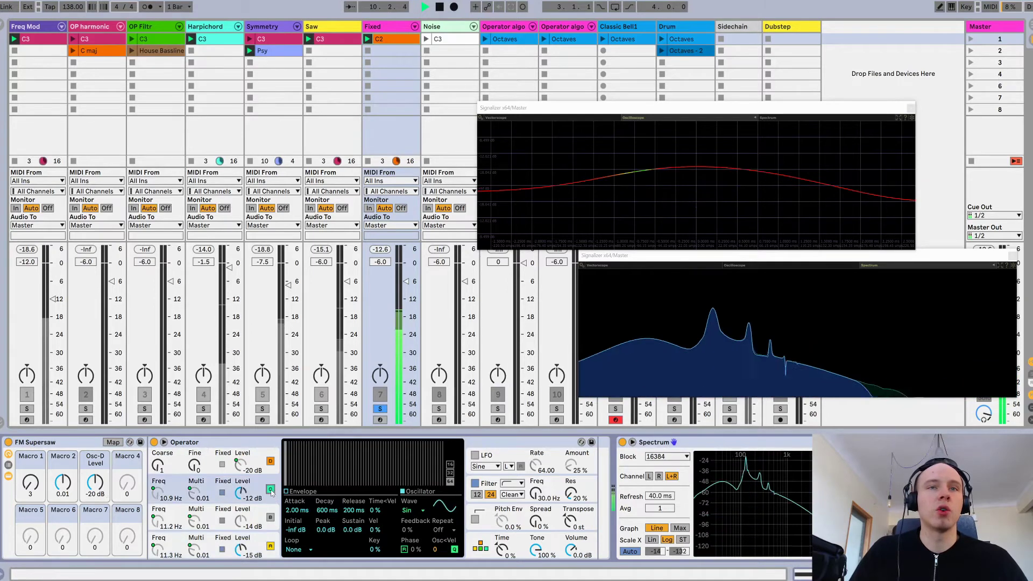
pyautogui.click(270, 517)
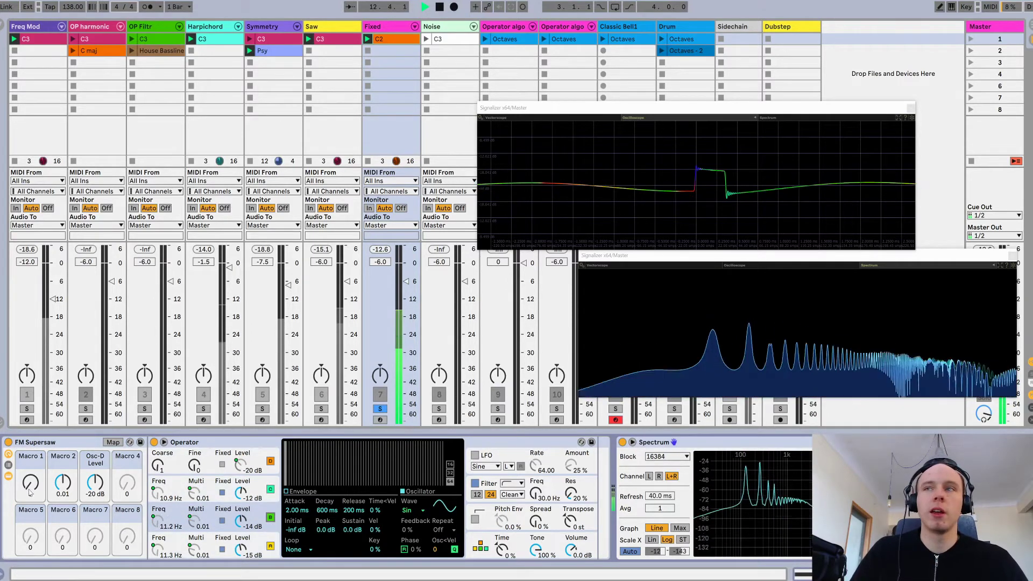
pyautogui.moveTo(31, 492); pyautogui.dragTo(31, 461)
pyautogui.moveTo(96, 482); pyautogui.dragTo(95, 482)
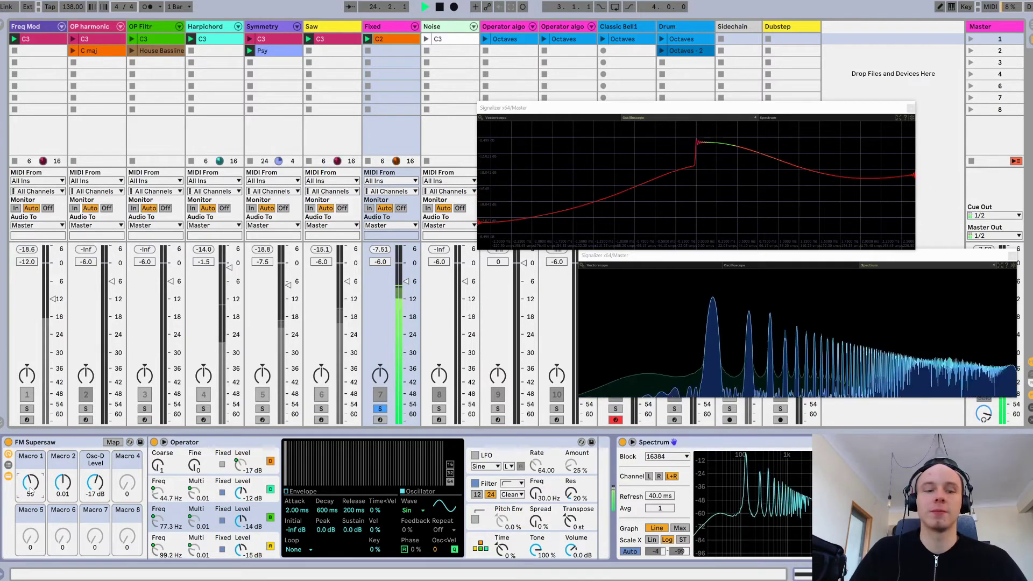
pyautogui.press('space')
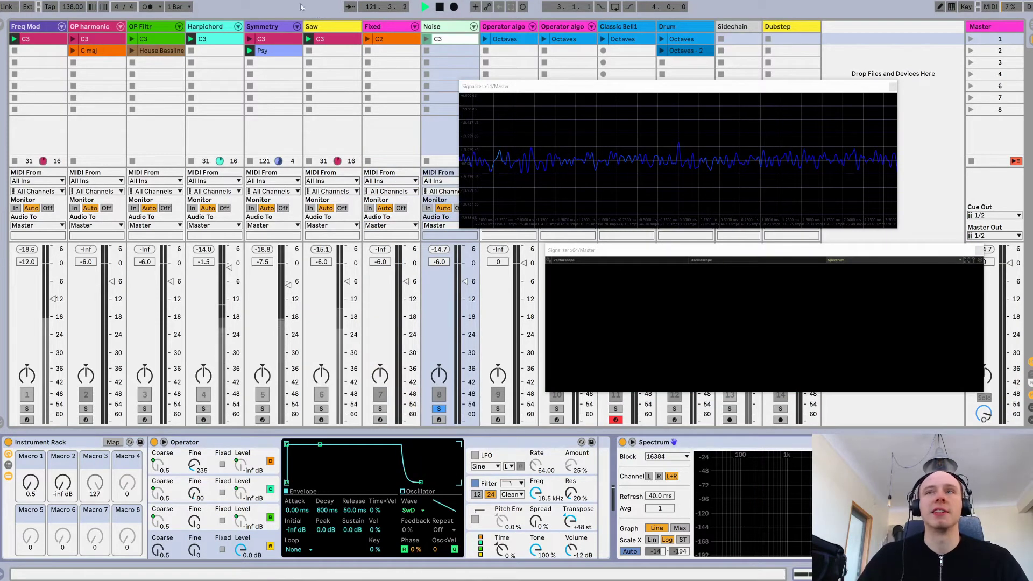
# Step: Open the audio preferences and examine the available in/out sample rates, keeping 88200 selected
pyautogui.hotkey('alt', 'f')
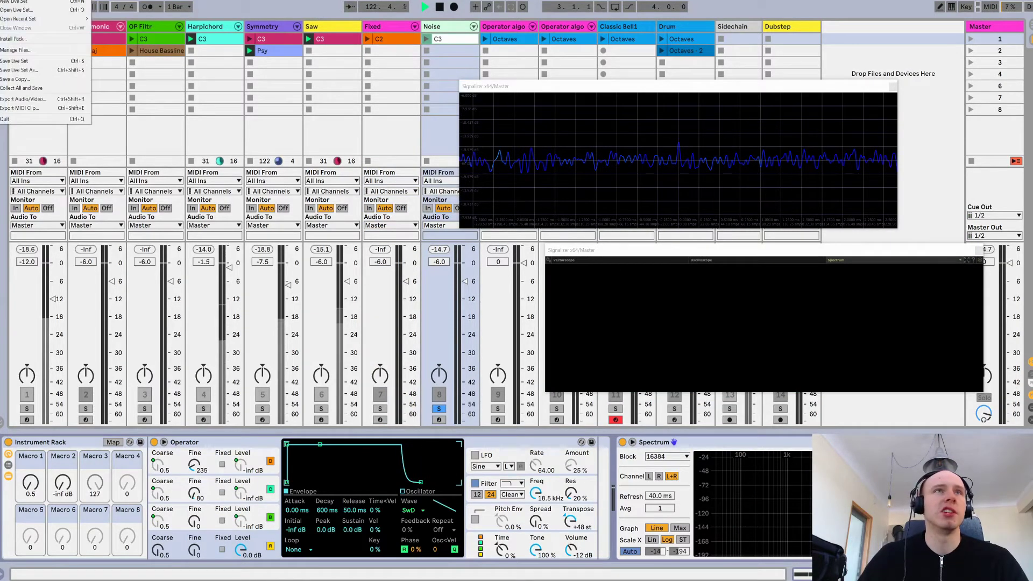
pyautogui.press('Right')
pyautogui.press('Right')
pyautogui.press('Right')
pyautogui.press('Right')
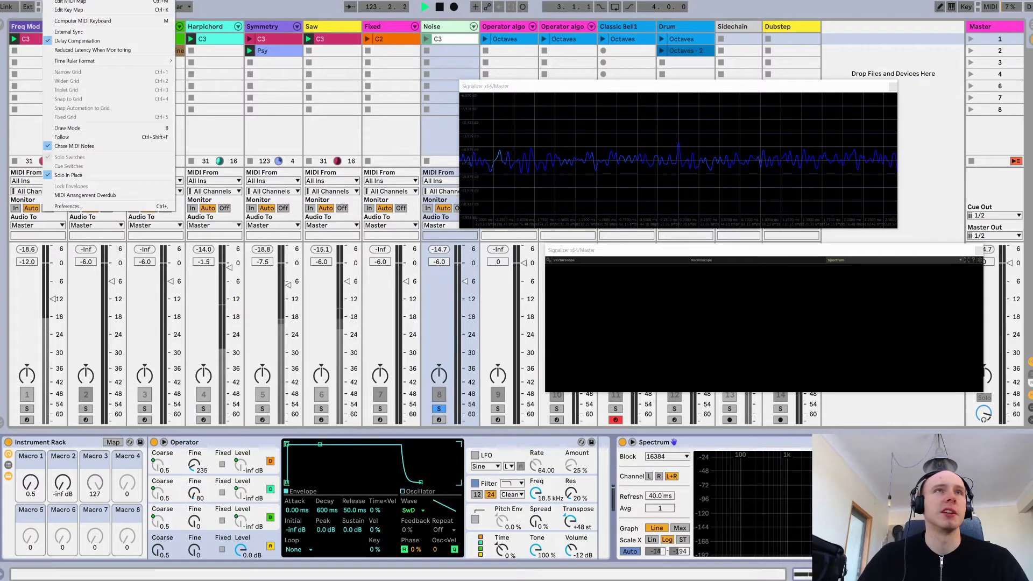
pyautogui.click(69, 206)
pyautogui.click(560, 230)
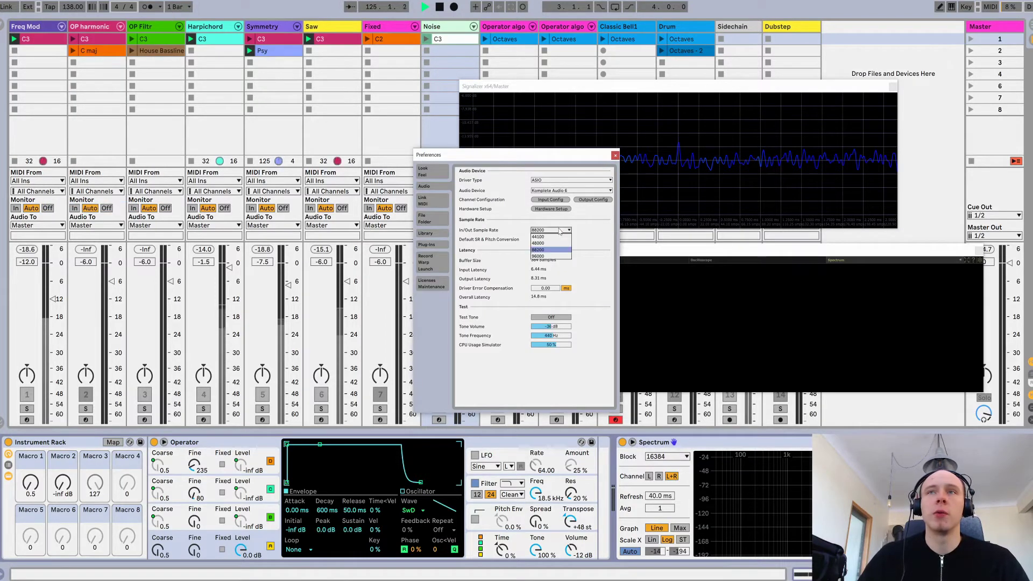
pyautogui.click(590, 228)
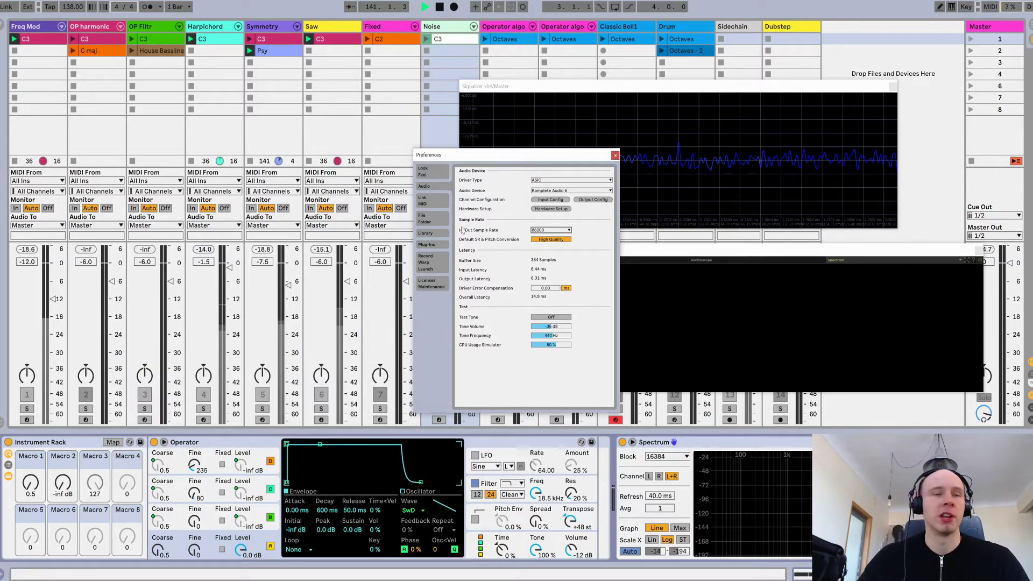
# Step: Play the Noise track's C3 clip, raise Macro 1 to 48 and Macro 2 to 0.0 dB, and close the preferences
pyautogui.click(427, 41)
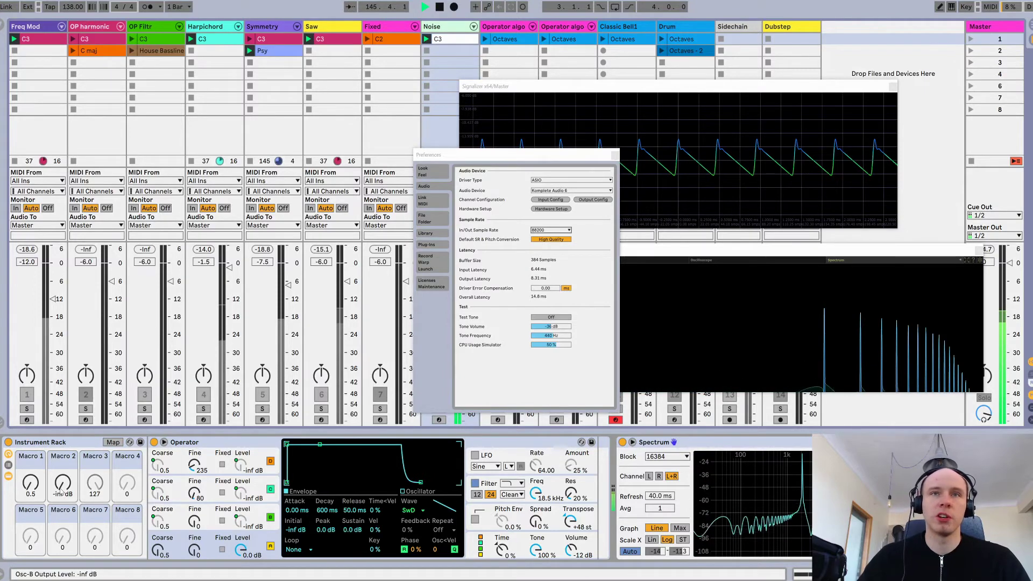
pyautogui.moveTo(62, 491); pyautogui.dragTo(62, 481)
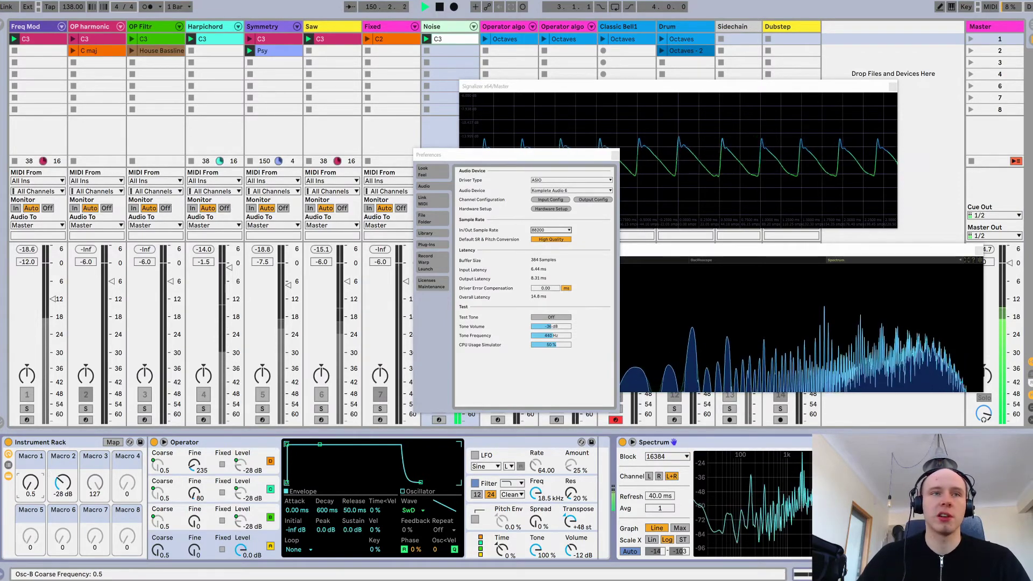
pyautogui.moveTo(30, 483); pyautogui.dragTo(30, 428)
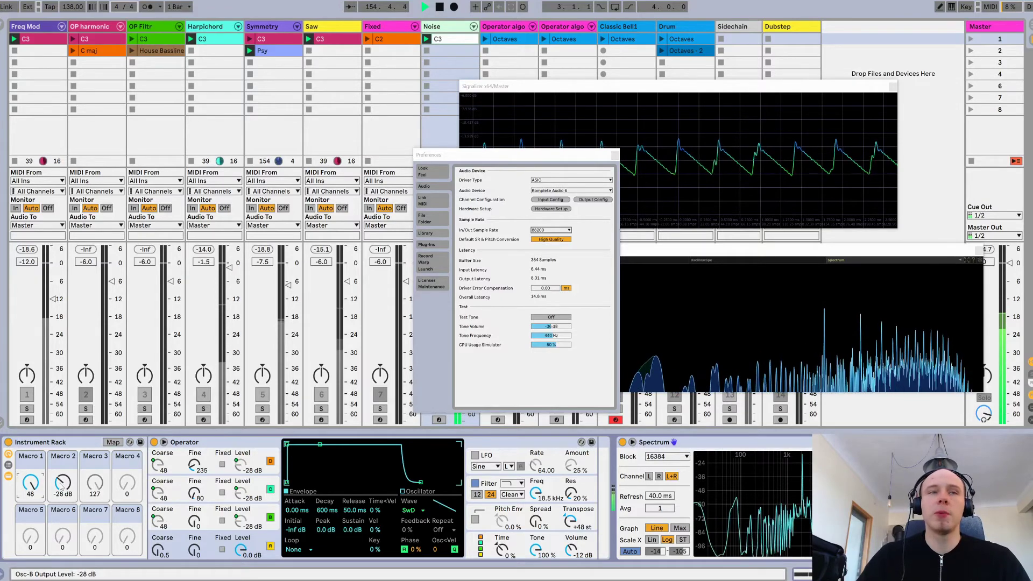
pyautogui.moveTo(63, 483); pyautogui.dragTo(63, 476)
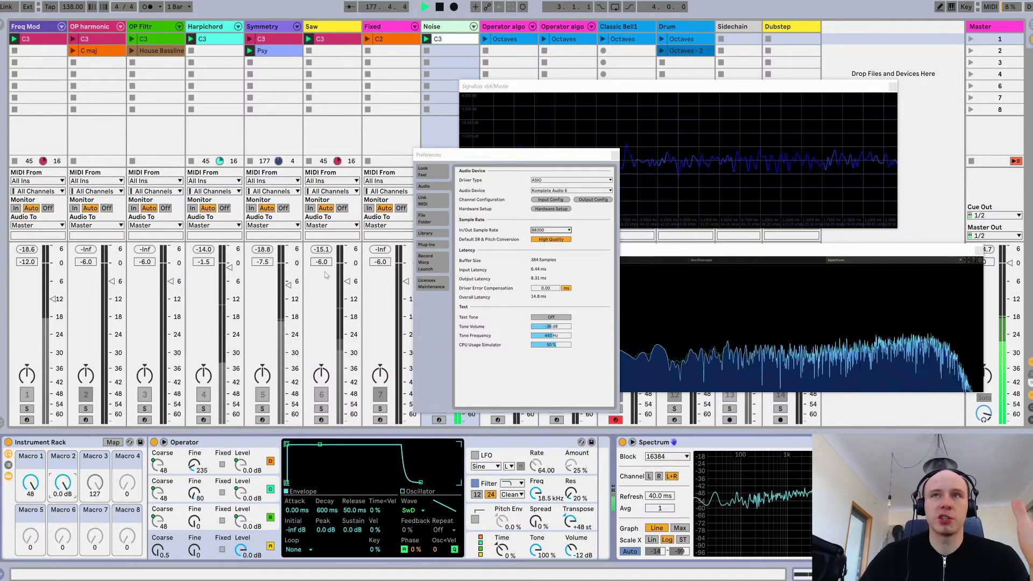
pyautogui.click(615, 155)
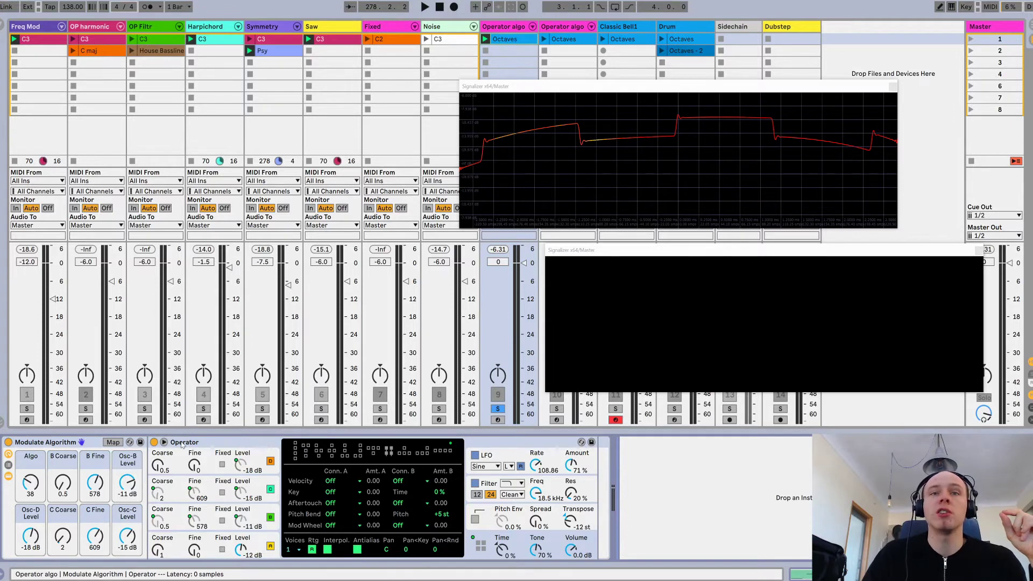
# Step: Audition the Octaves clip on the first Operator algo track, and move the oscilloscope window clear of the mixer tracks beside it
pyautogui.click(490, 546)
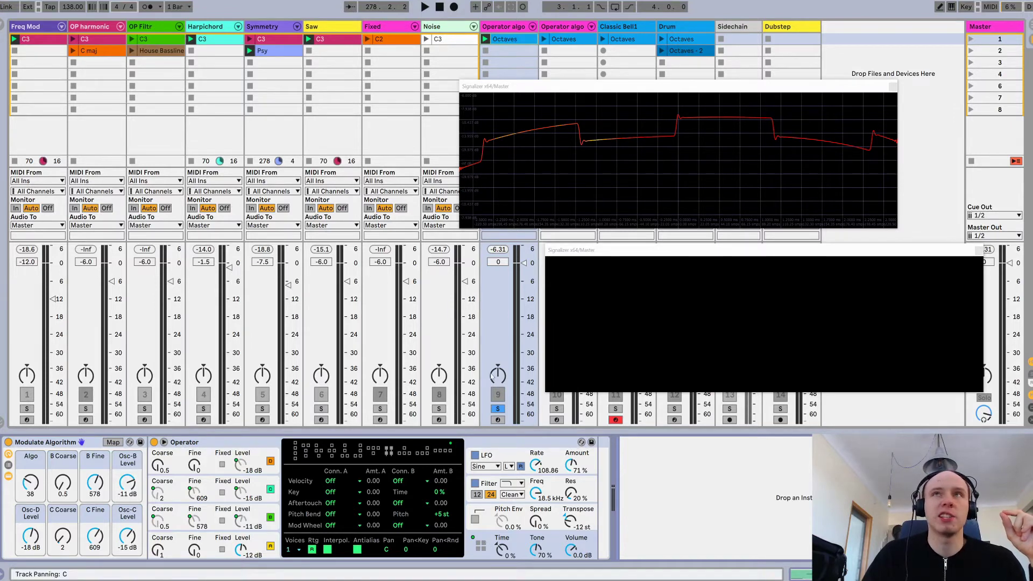
pyautogui.moveTo(489, 94)
pyautogui.click(485, 39)
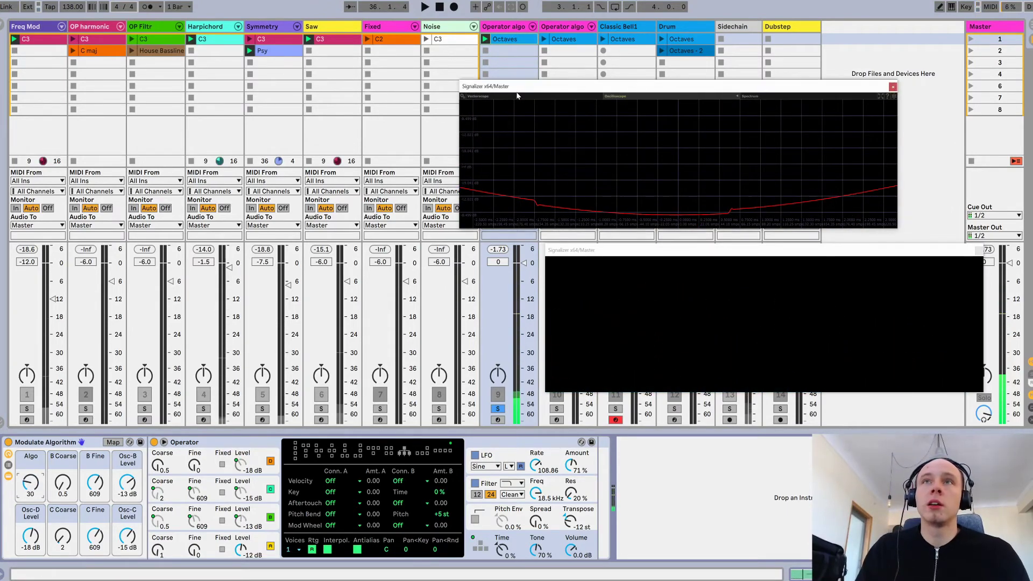
pyautogui.moveTo(517, 87); pyautogui.dragTo(633, 95)
pyautogui.click(486, 162)
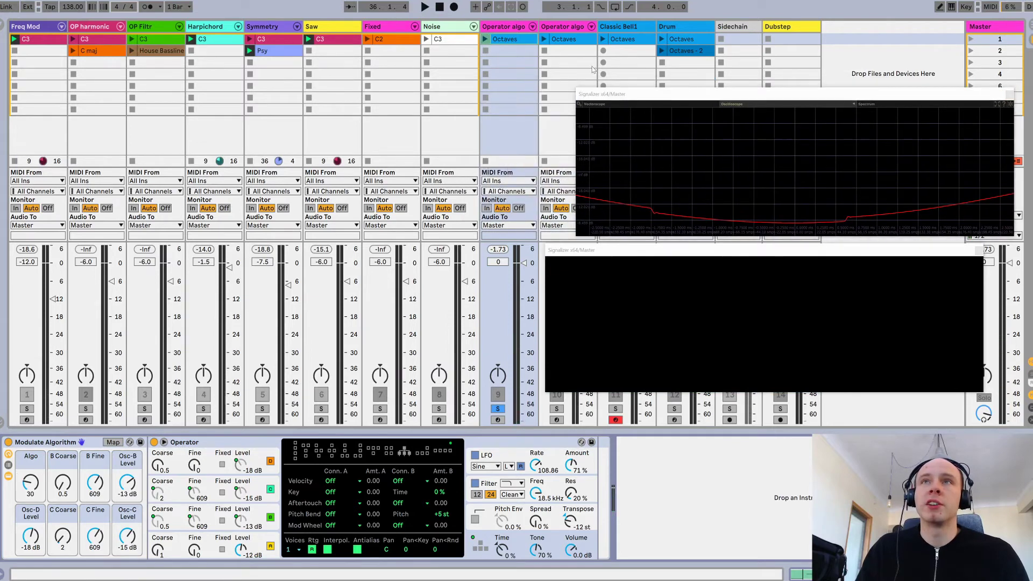
# Step: Play the second Operator algo track's Octaves clip in solo with ShaperBox 2 turned on, and stop playback
pyautogui.click(570, 28)
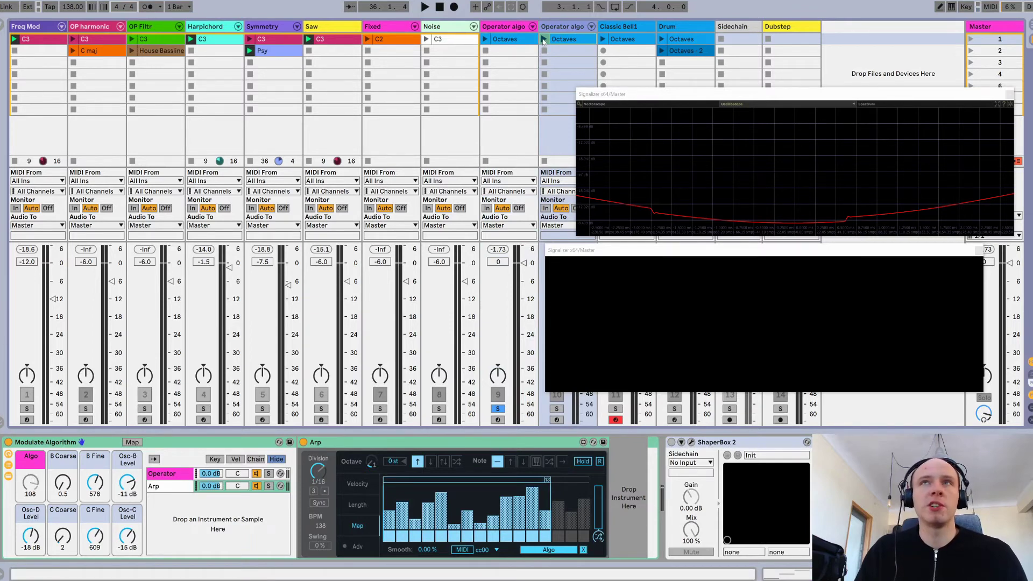
pyautogui.click(544, 39)
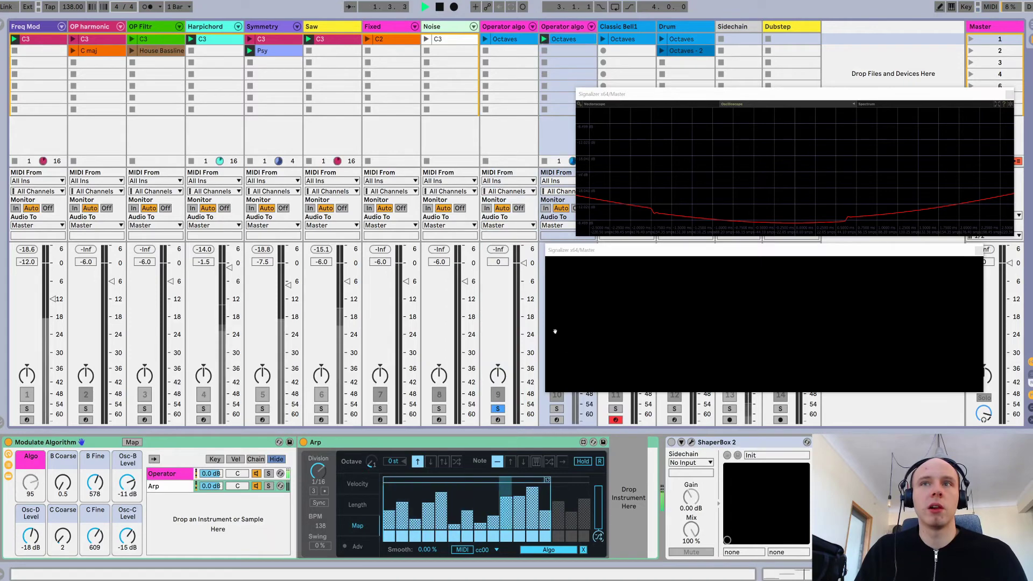
pyautogui.click(557, 409)
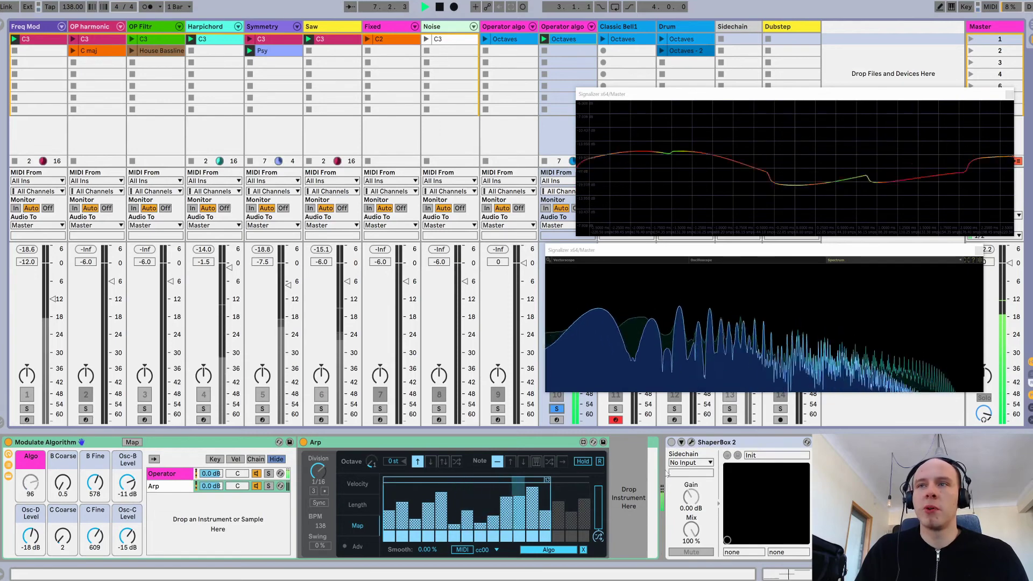
pyautogui.click(673, 442)
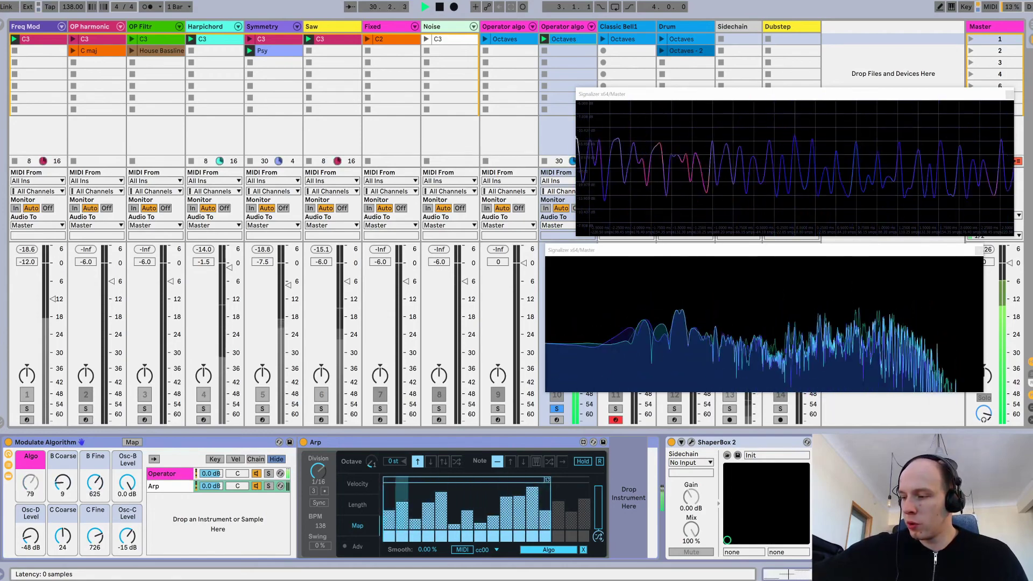
pyautogui.press('space')
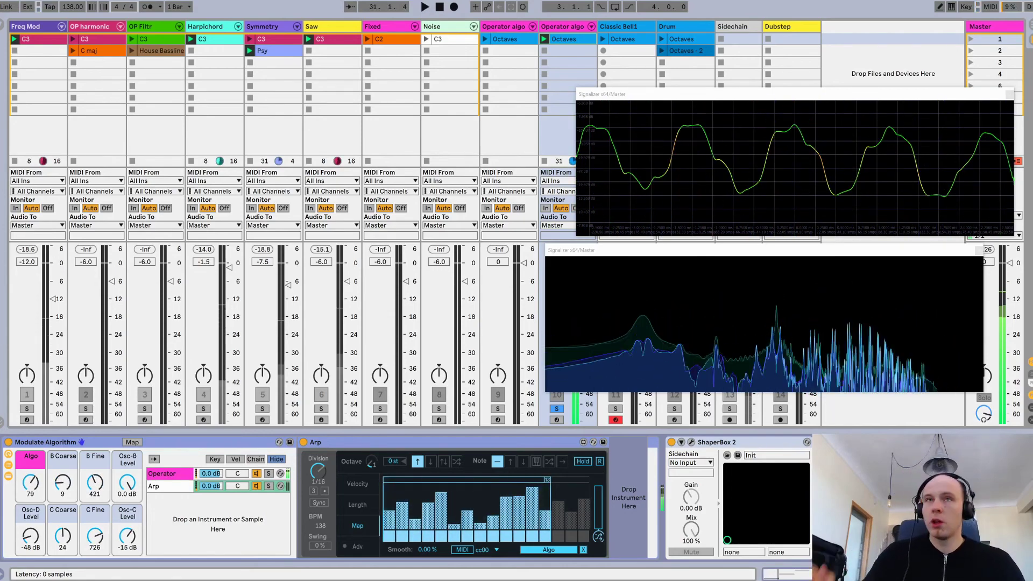